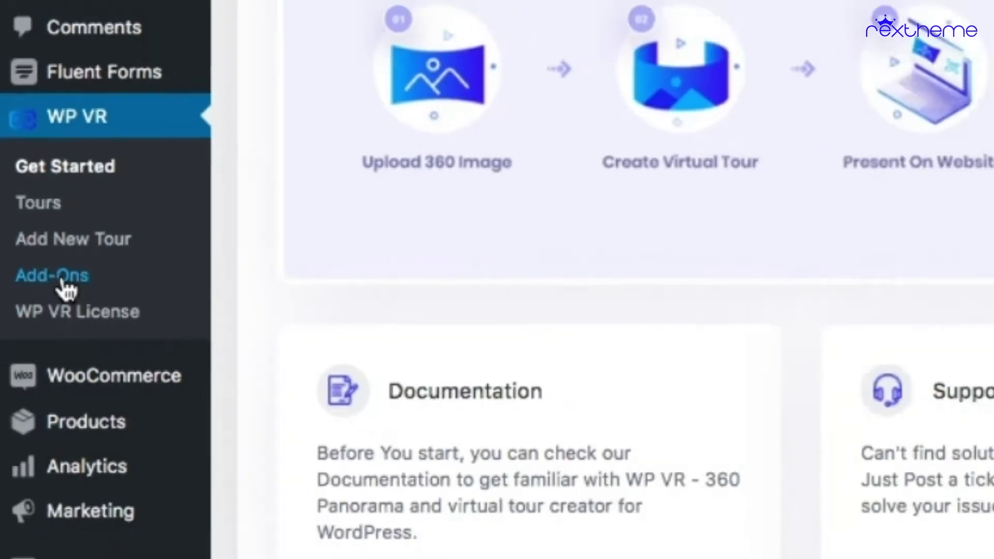
Open the WP VR Add-Ons page to confirm the WooCommerce Integration add-on is installed
left_click(73, 294)
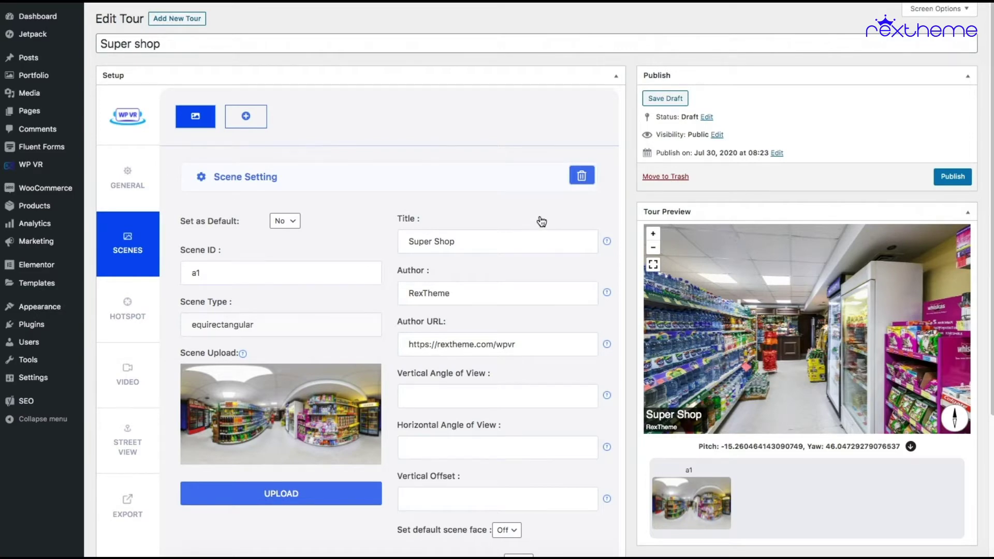
Turn the Super shop 360° store panorama in the preview to look around
left_click_drag(795, 332, 748, 310)
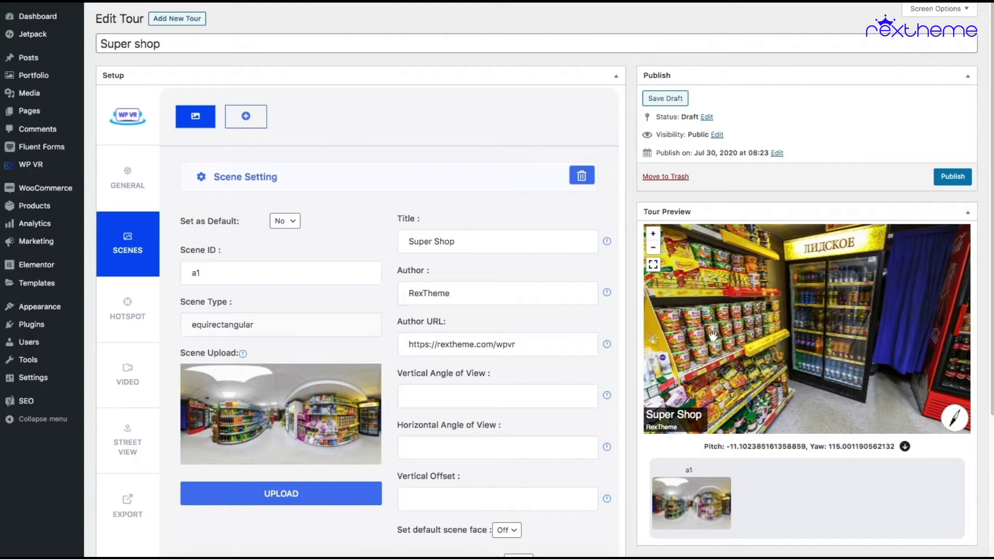
Place a new hotspot on the noodle shelf using the preview's current pitch and yaw
left_click(127, 309)
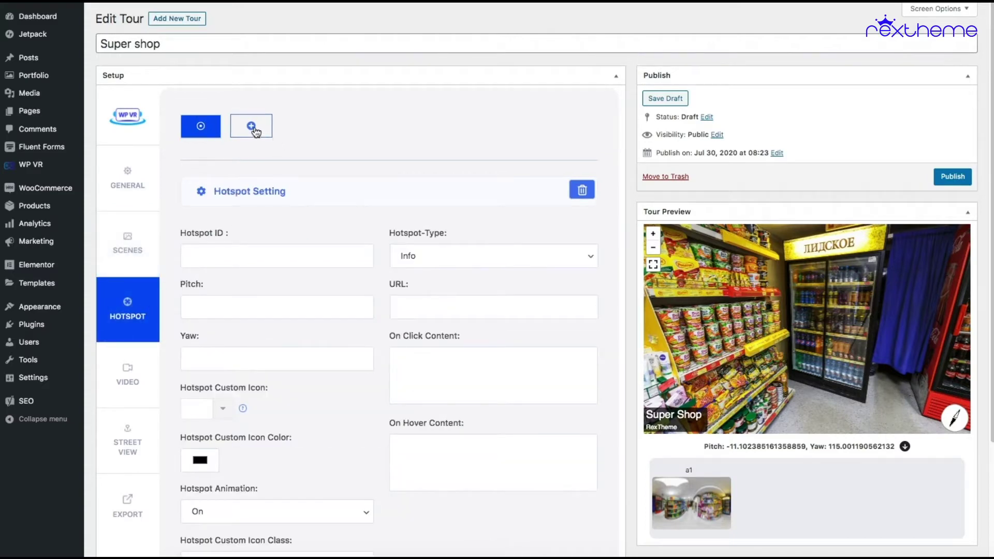
left_click(705, 334)
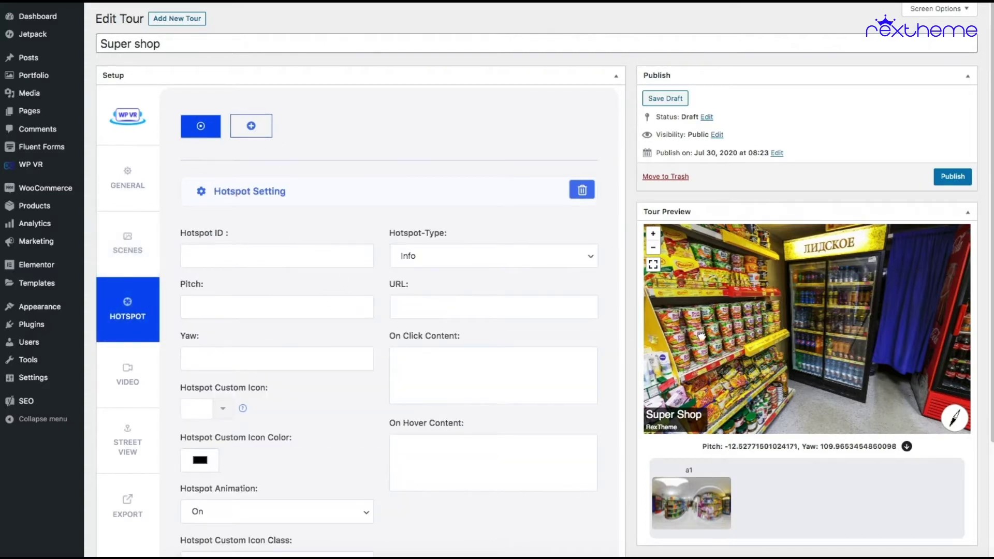
left_click_drag(715, 330, 762, 319)
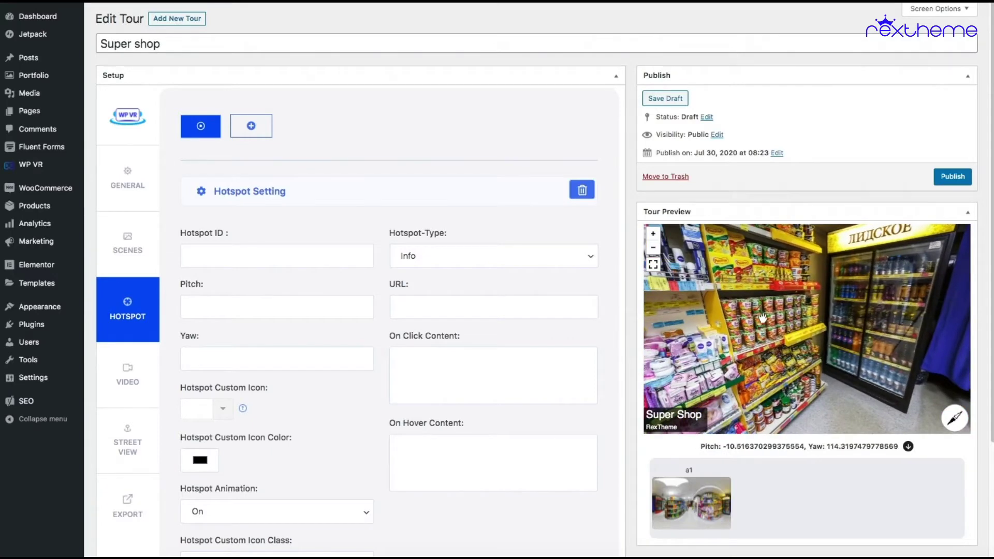
left_click(908, 447)
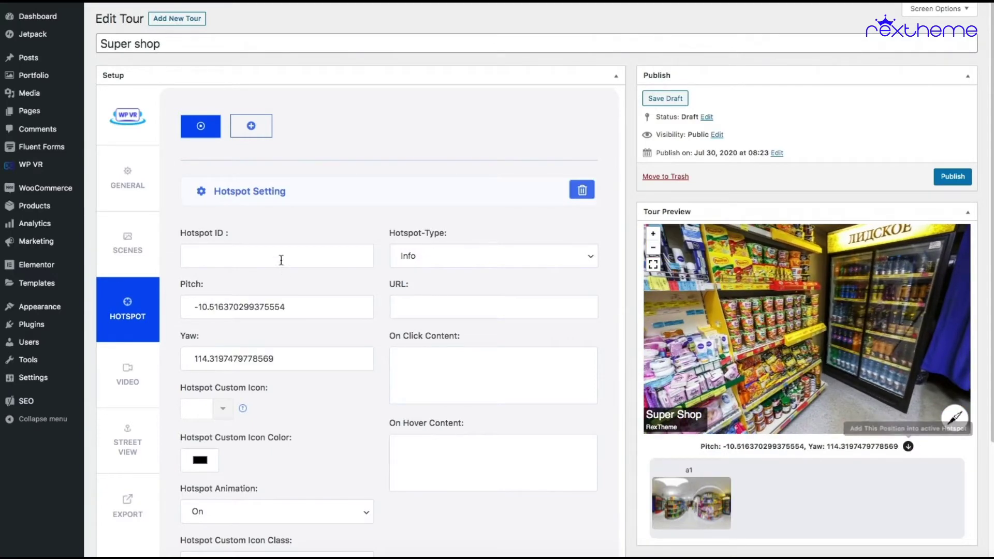
Name the hotspot 'noodles' and set its type to WooCommerce Product
left_click(281, 260)
type("noodles")
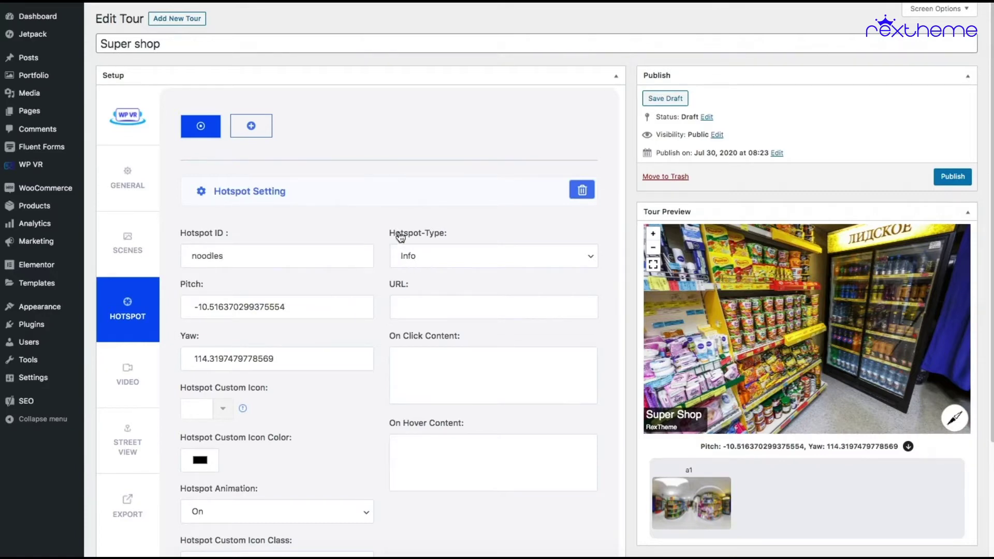
left_click(583, 257)
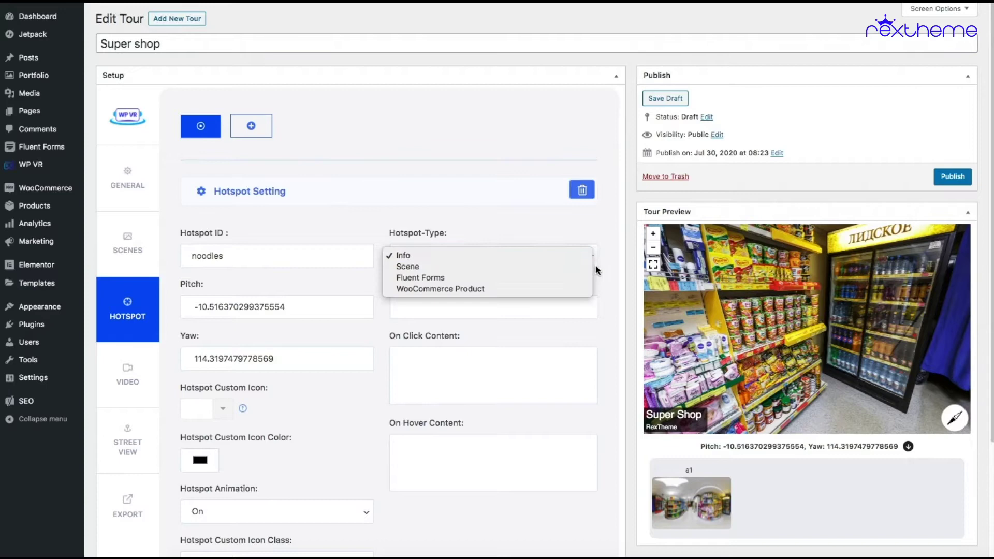
left_click(501, 290)
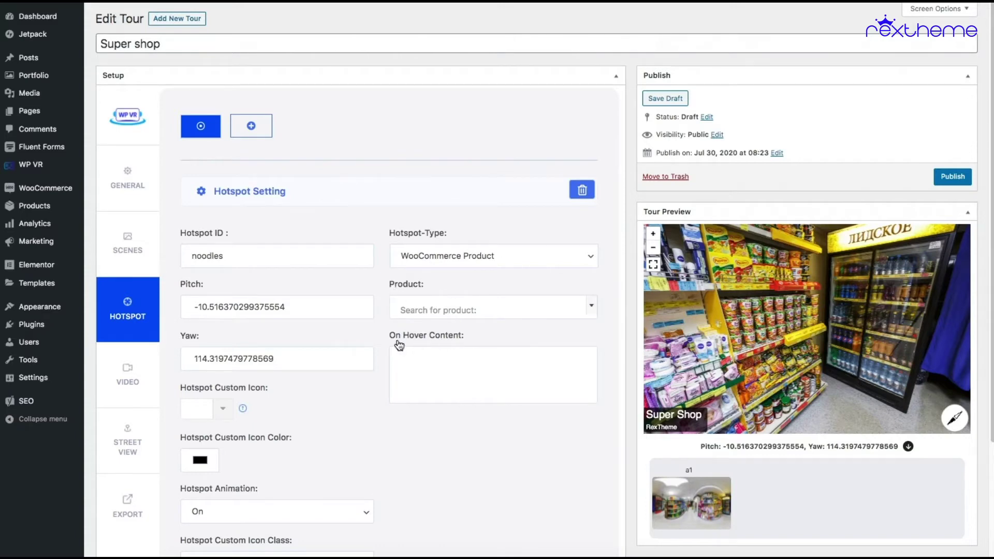
Link the noodles hotspot to product Noodles (#33) with hover text 'Buy noodles now'
left_click(592, 309)
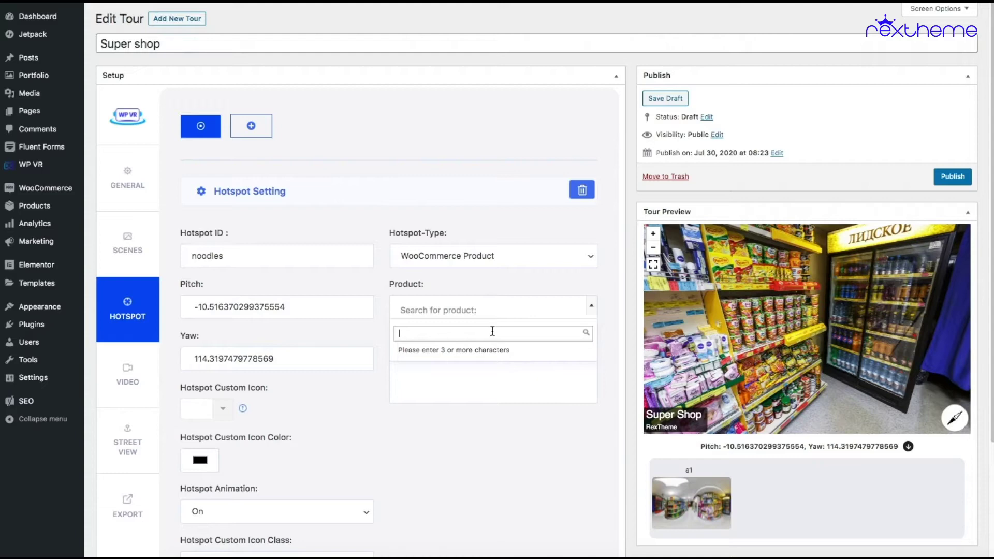
type("noodles")
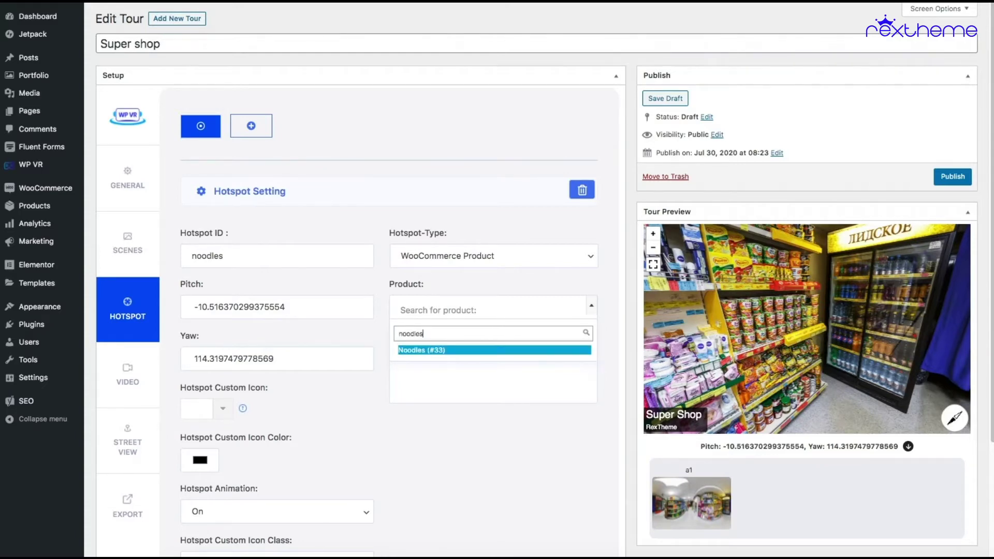
left_click(419, 356)
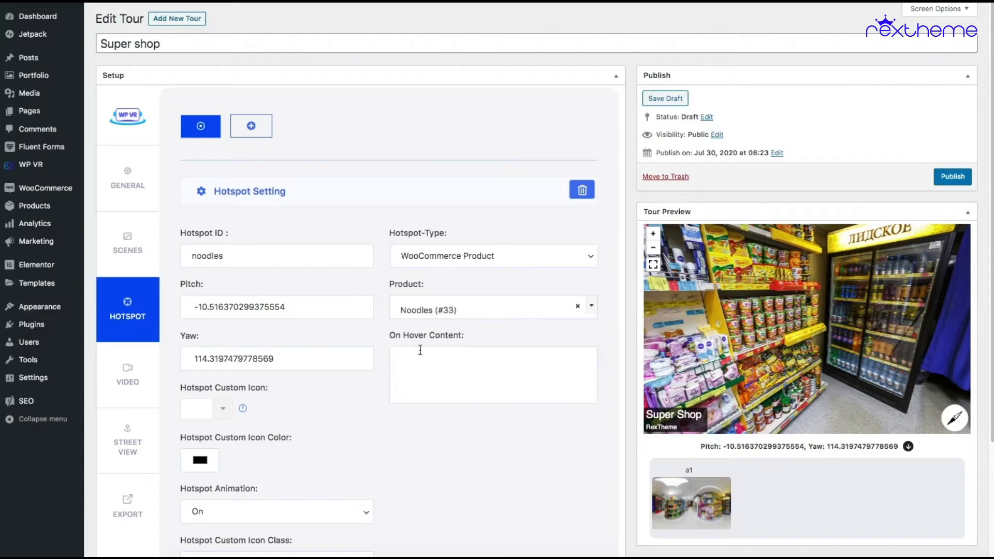
left_click(457, 367)
type("Buy noodles now")
Preview the tour and check the noodles hotspot shows 'Buy noodles now' on hover
scroll(547, 433, "down", 3)
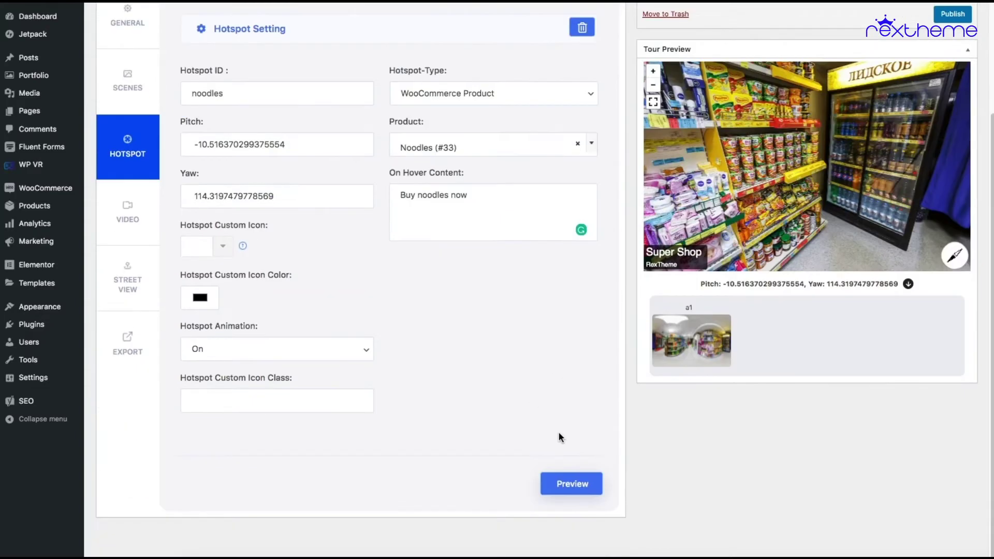
left_click(595, 484)
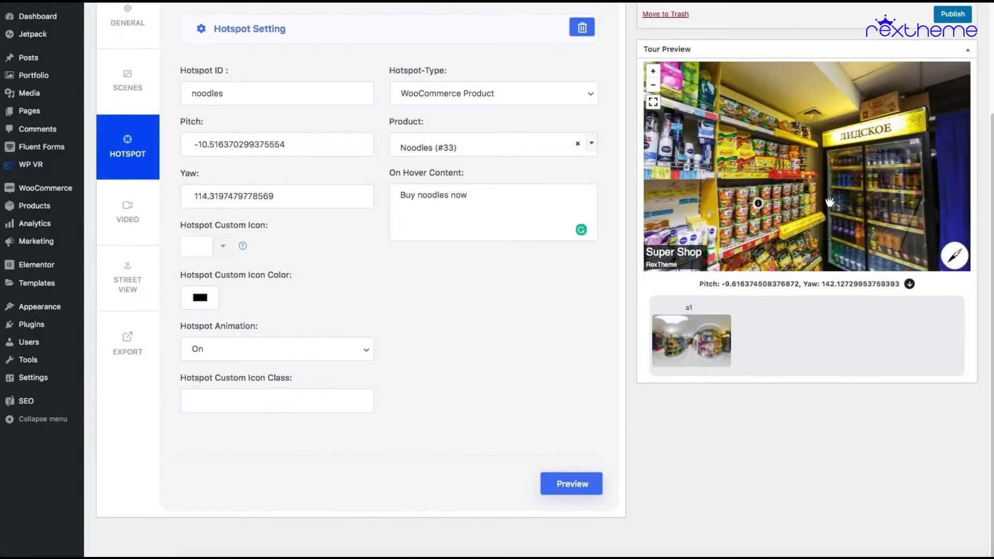
mouse_move(759, 204)
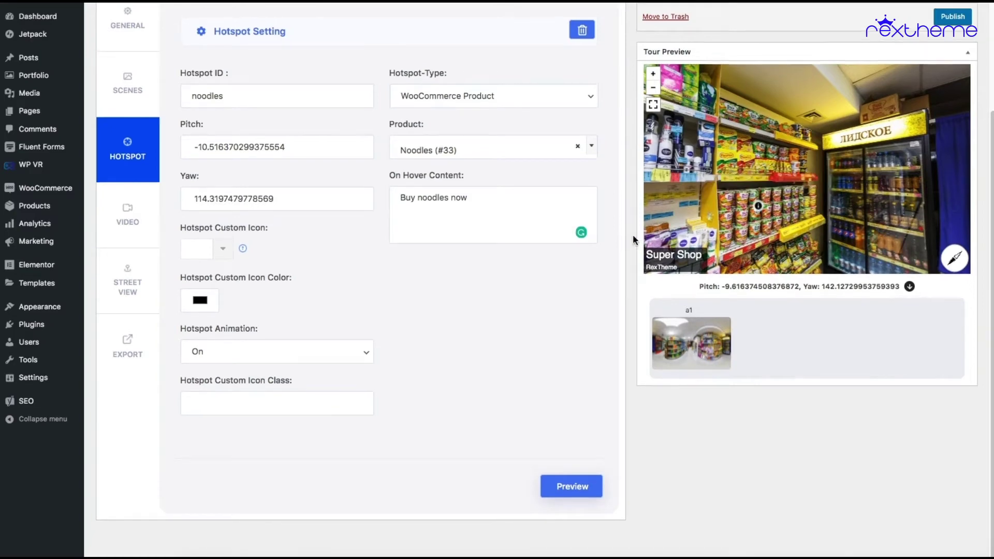
scroll(632, 234, "up", 3)
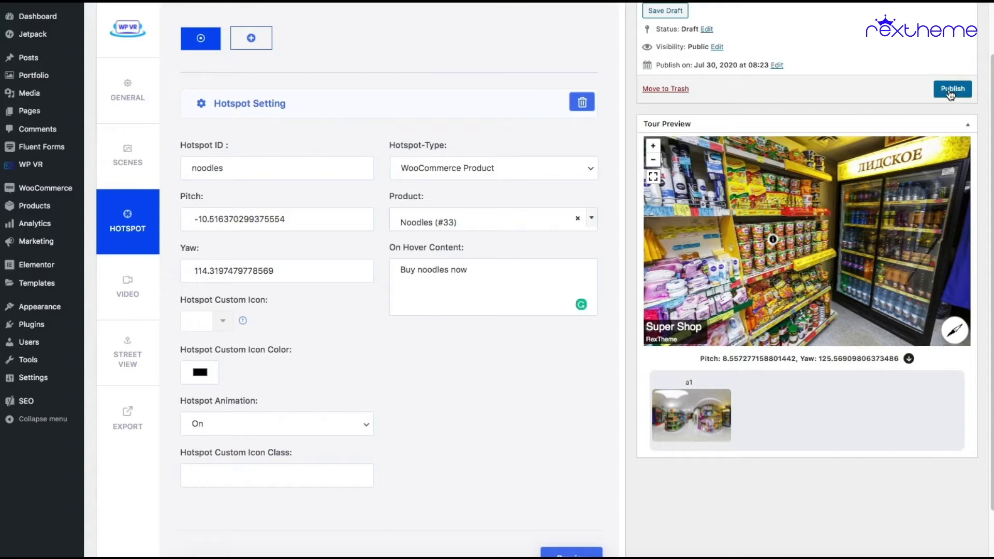
scroll(904, 92, "up", 3)
Publish the tour and check the noodles hotspot opens the Noodles product popup, then close it
left_click(953, 177)
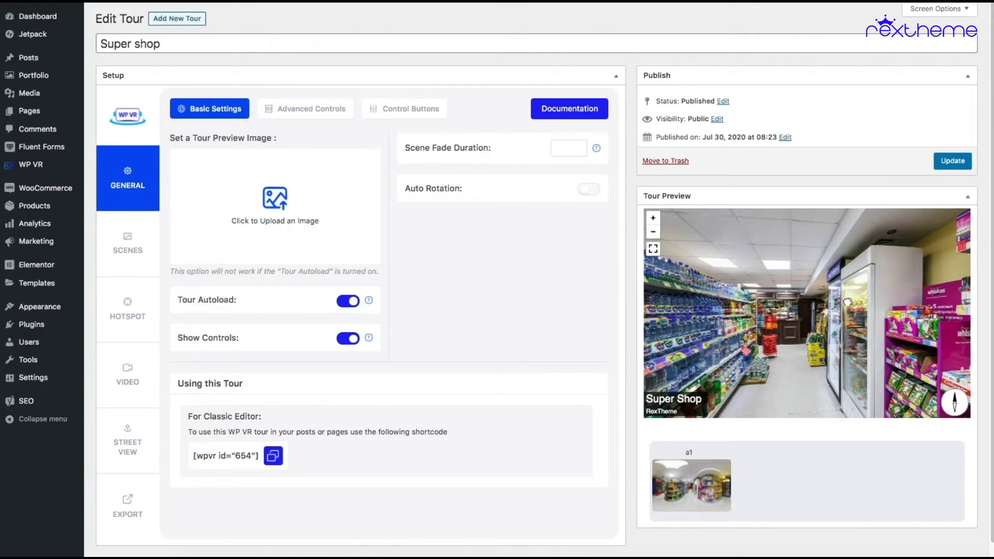
left_click_drag(911, 290, 839, 270)
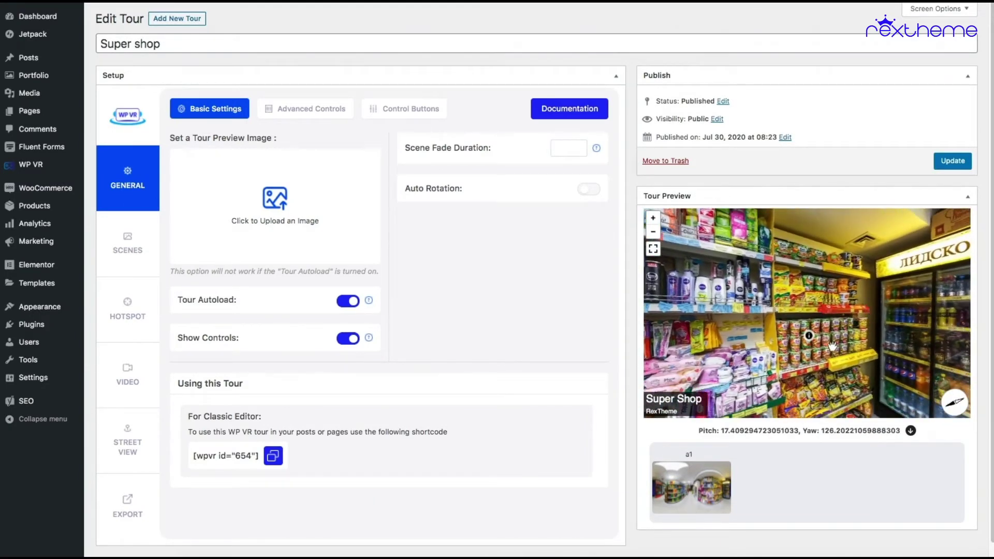
mouse_move(809, 340)
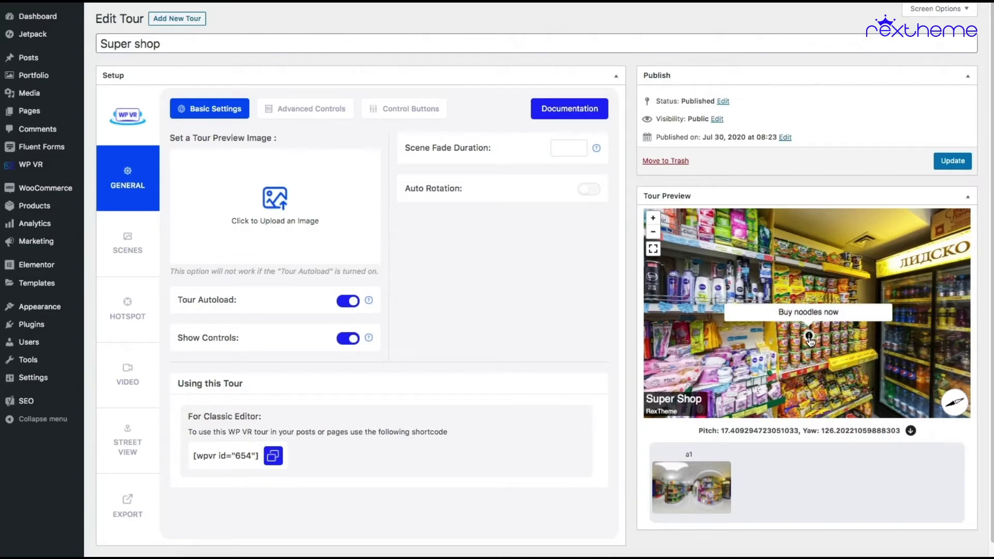
left_click(810, 339)
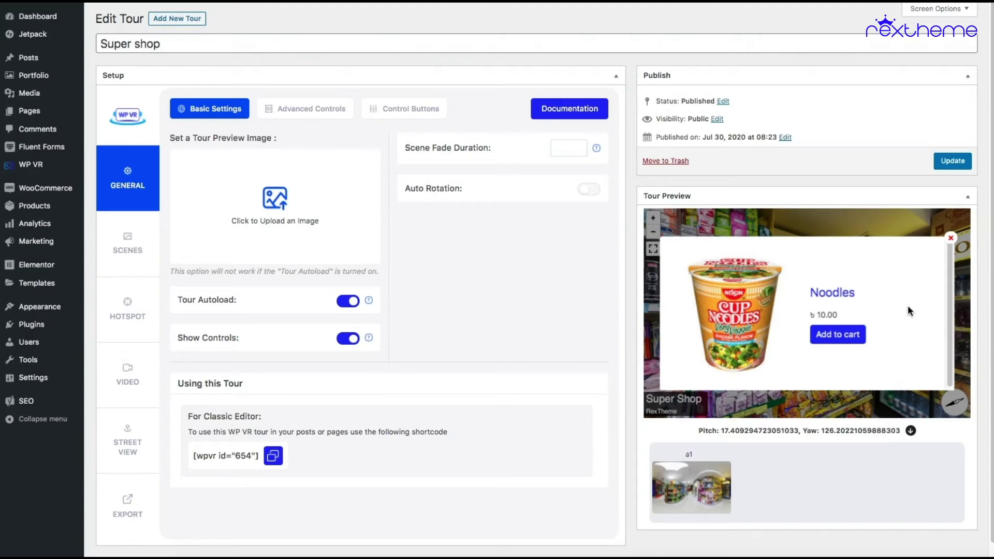
left_click(951, 239)
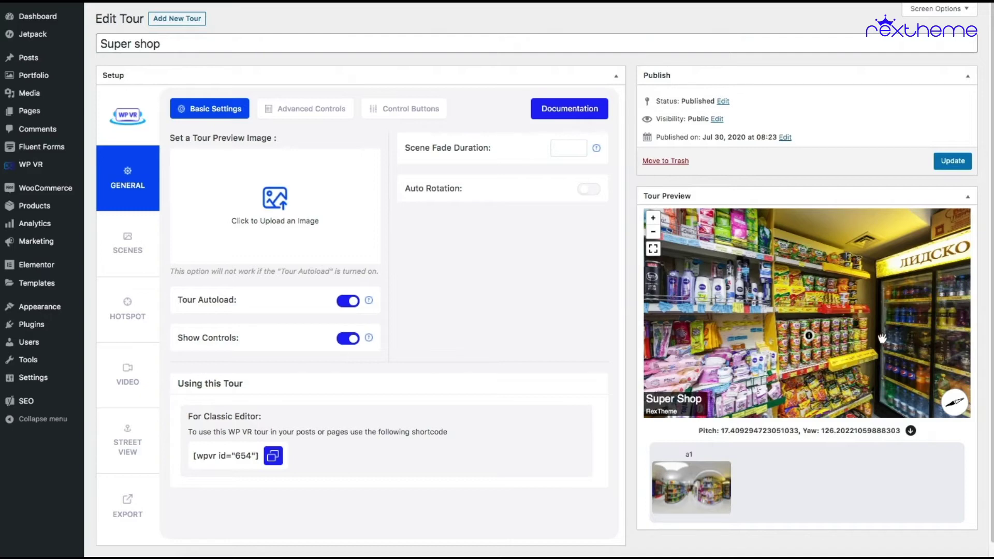
left_click_drag(886, 337, 802, 336)
Add a second hotspot on the soda shelf at the picked preview position, with ID 's'
left_click(803, 336)
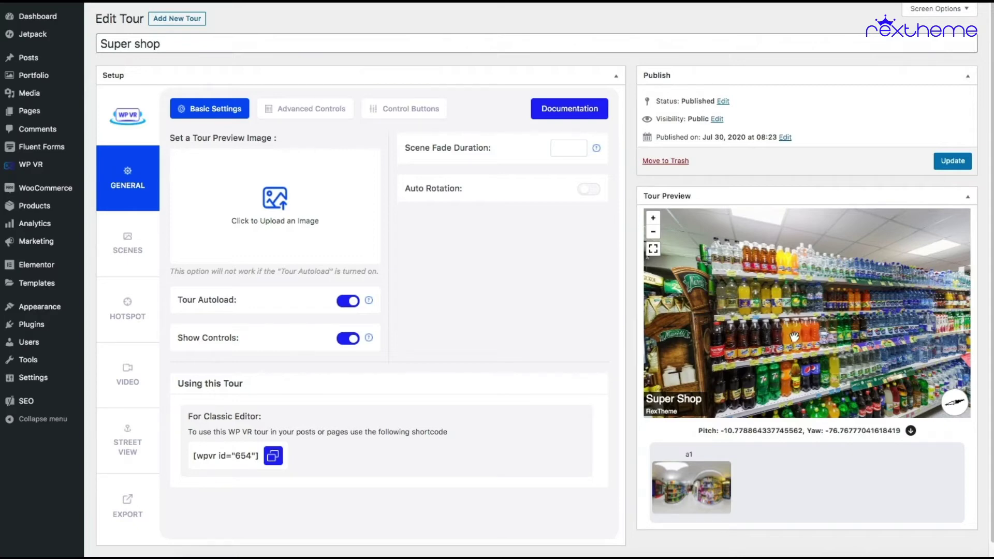
left_click(127, 309)
left_click(251, 128)
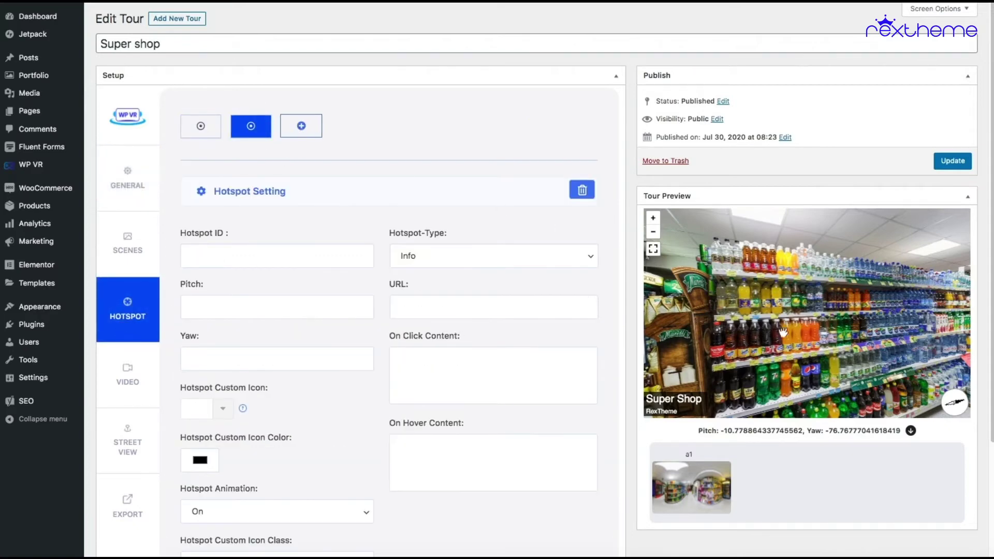
left_click(803, 338)
left_click(909, 431)
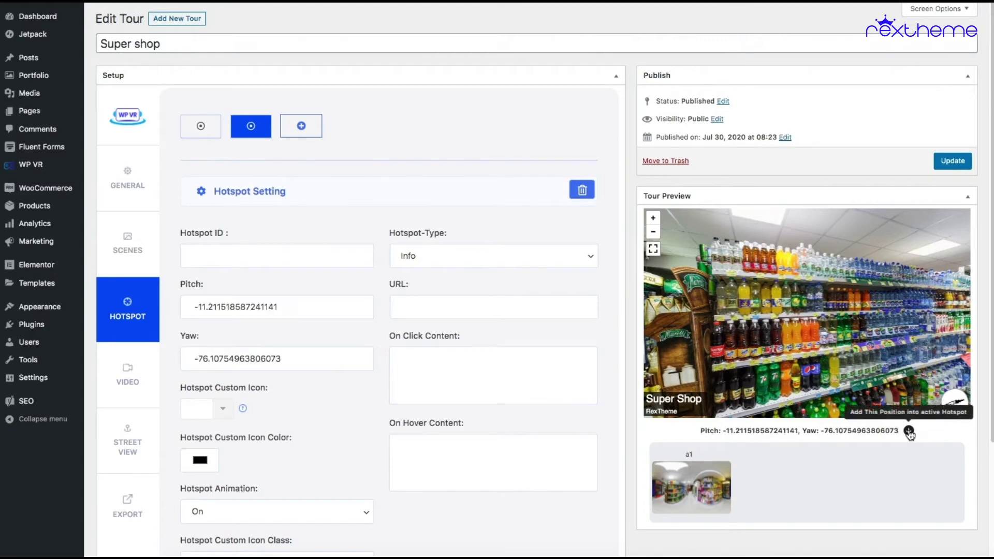
left_click(237, 254)
type("soda")
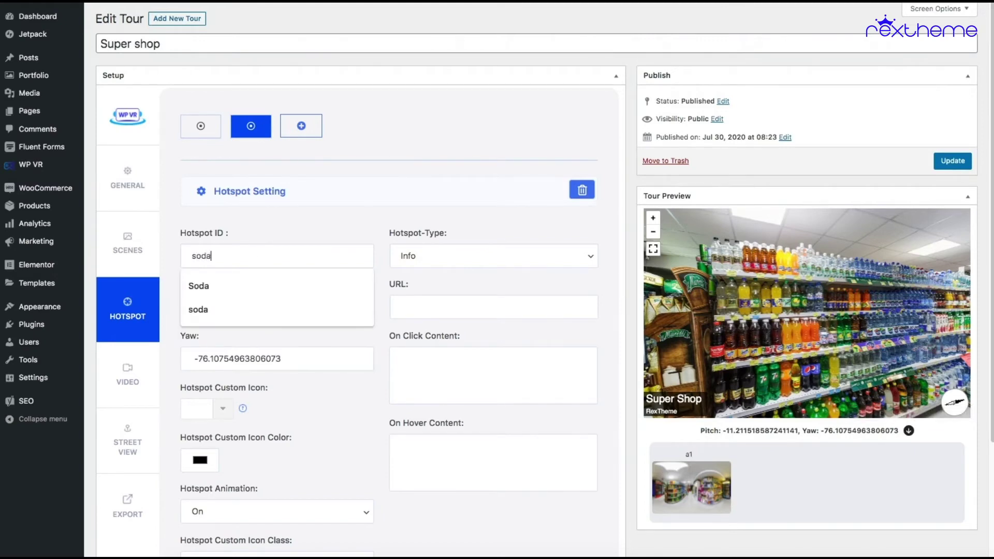
Make it a WooCommerce Product hotspot for Soda - Mango or Orange, hover text 'Buy soda now', and update
left_click(449, 257)
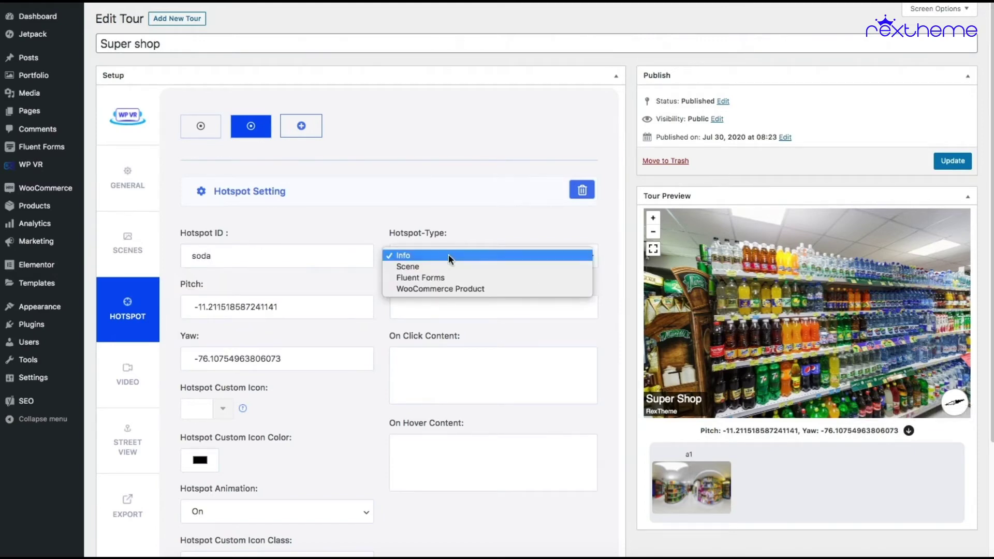
left_click(454, 288)
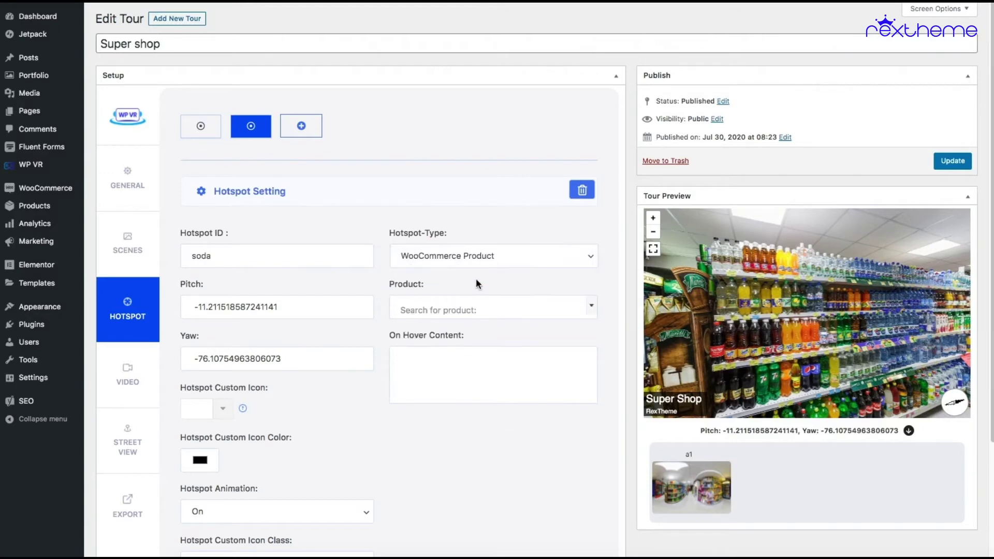
left_click(465, 312)
type("soda")
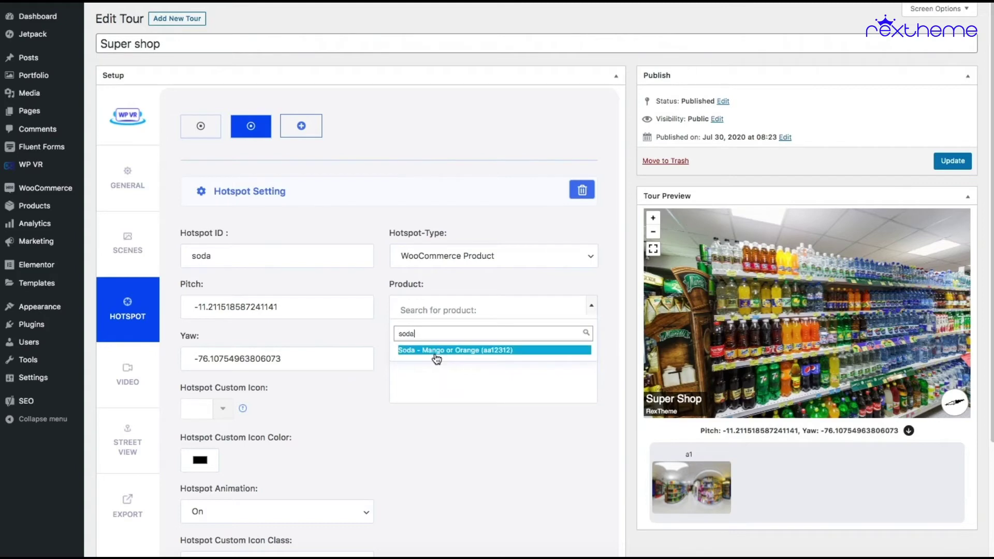
left_click(435, 351)
left_click(476, 373)
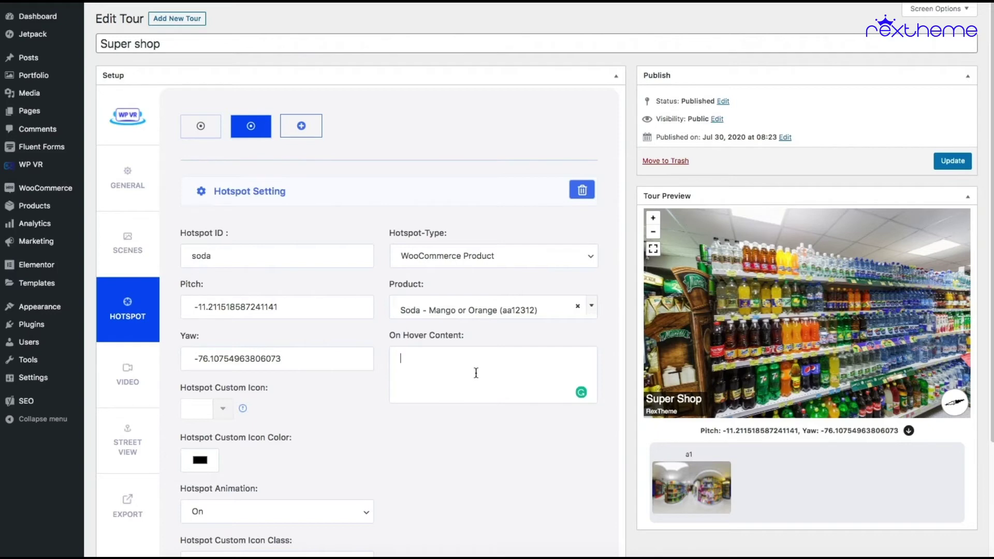
type("Buy soda now")
left_click(959, 163)
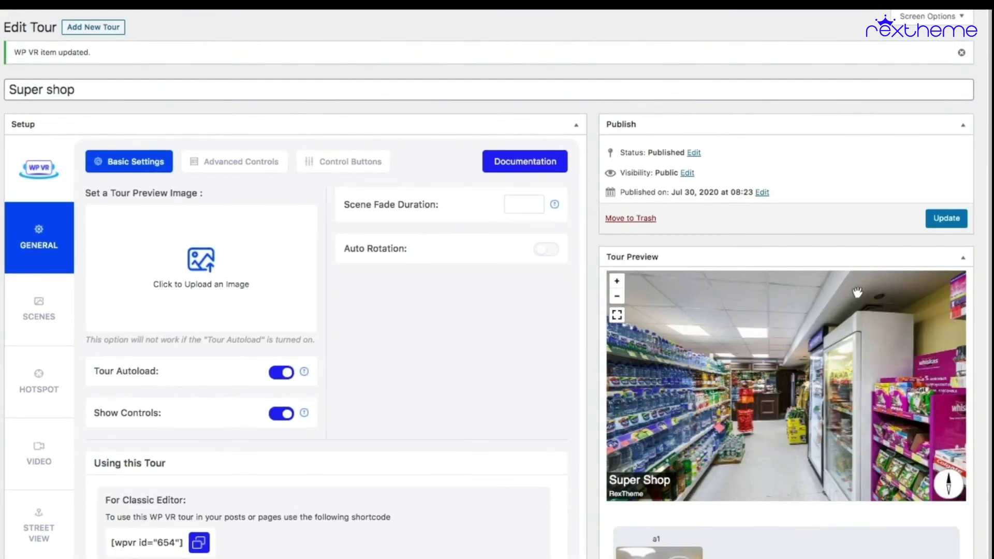
Open the soda hotspot's popup in the preview, showing the 6.00–8.00 price range, then close it
left_click_drag(860, 366, 584, 372)
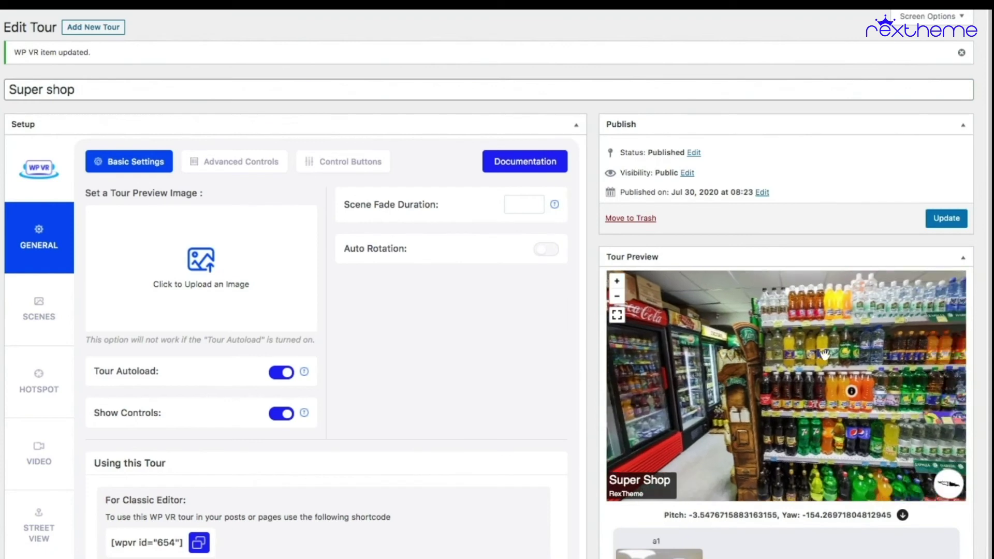
left_click_drag(823, 362, 799, 385)
left_click(804, 399)
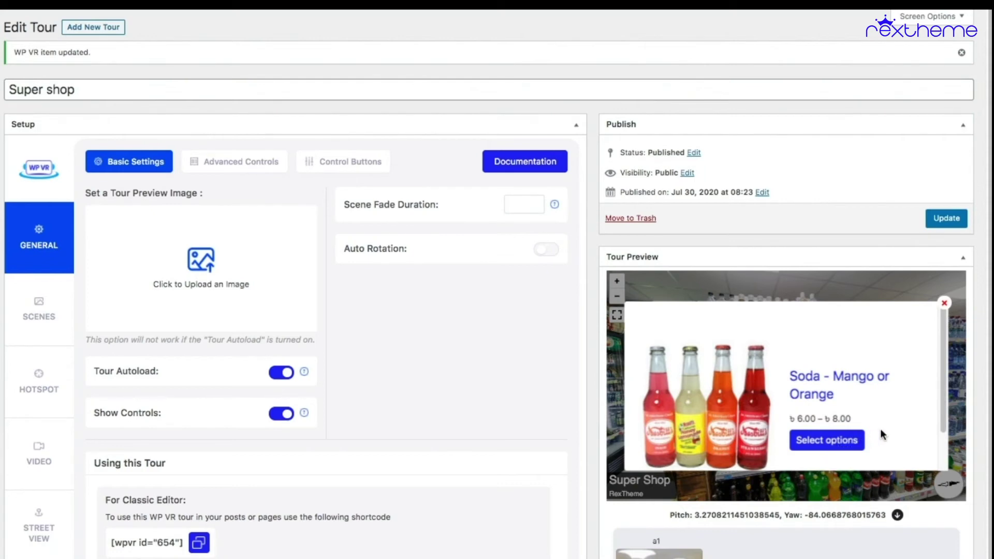
scroll(905, 424, "down", 1)
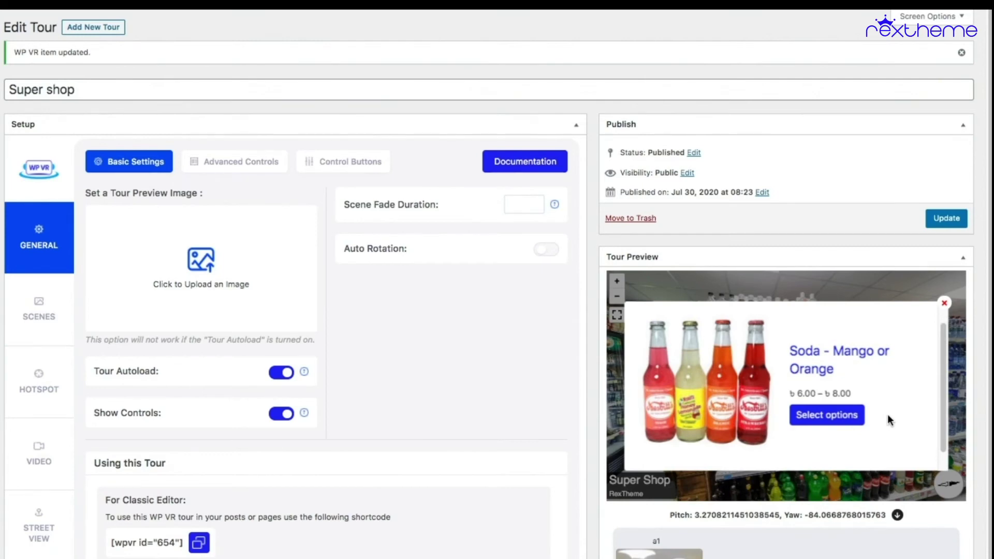
left_click(945, 303)
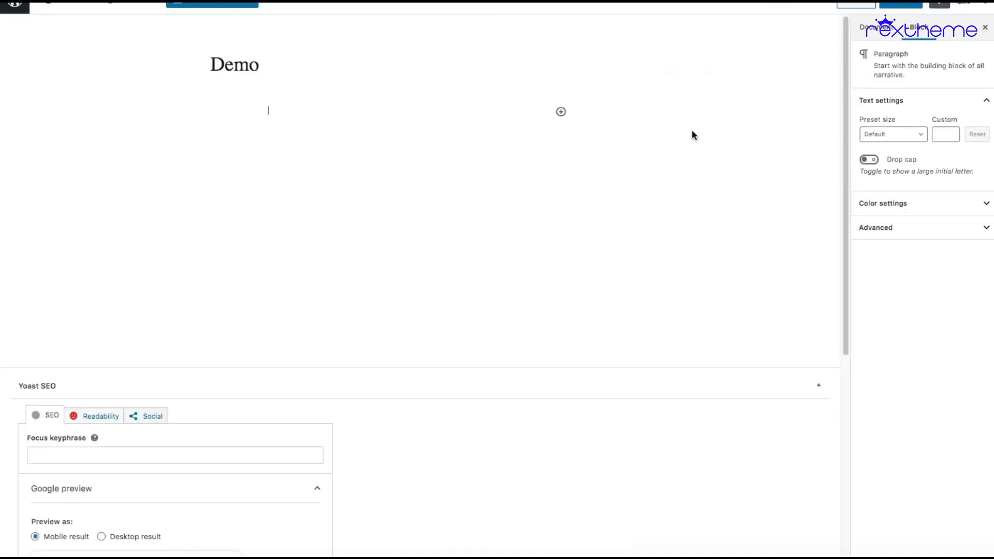
Insert a WPVR block with tour 'Super shop : 654' on the Demo page and preview it
left_click(693, 132)
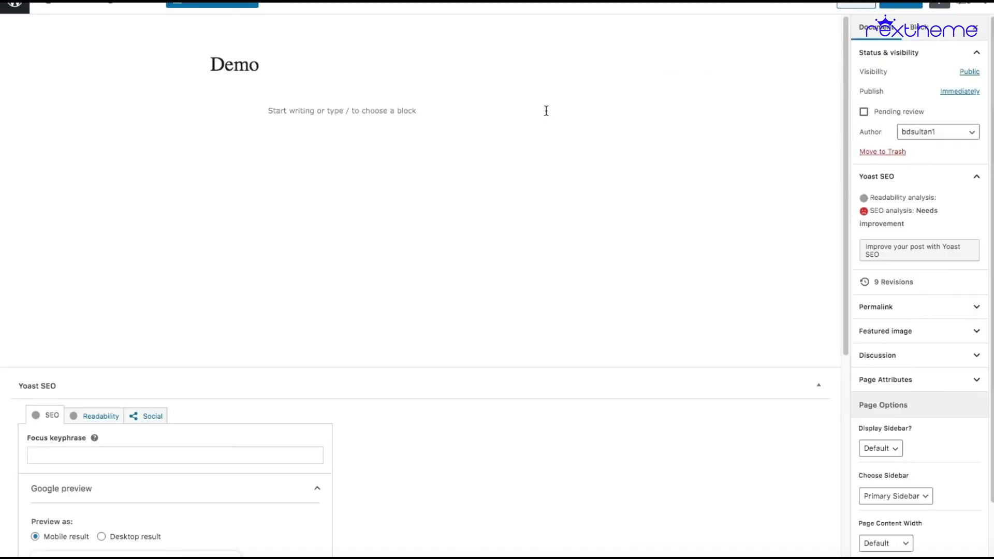
left_click(406, 110)
left_click(562, 113)
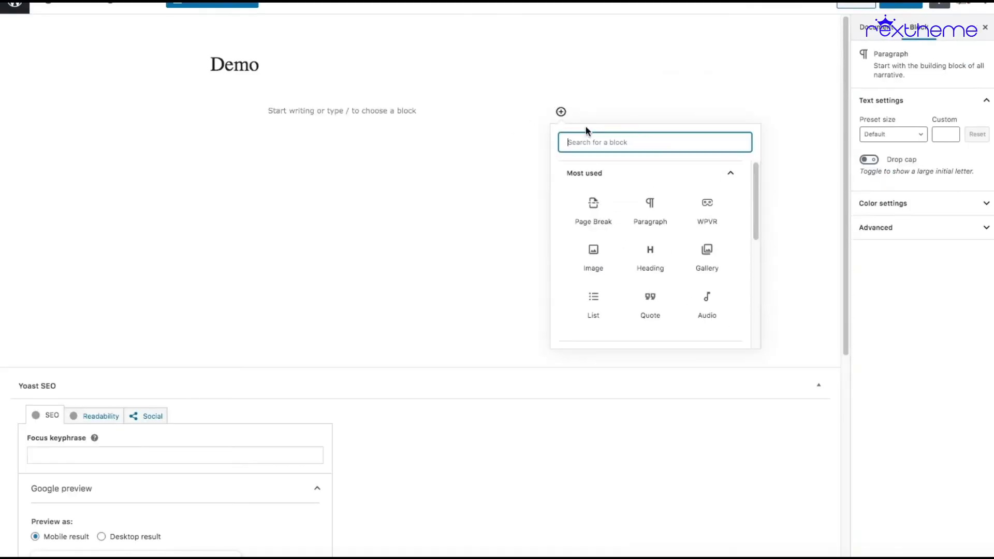
left_click(707, 199)
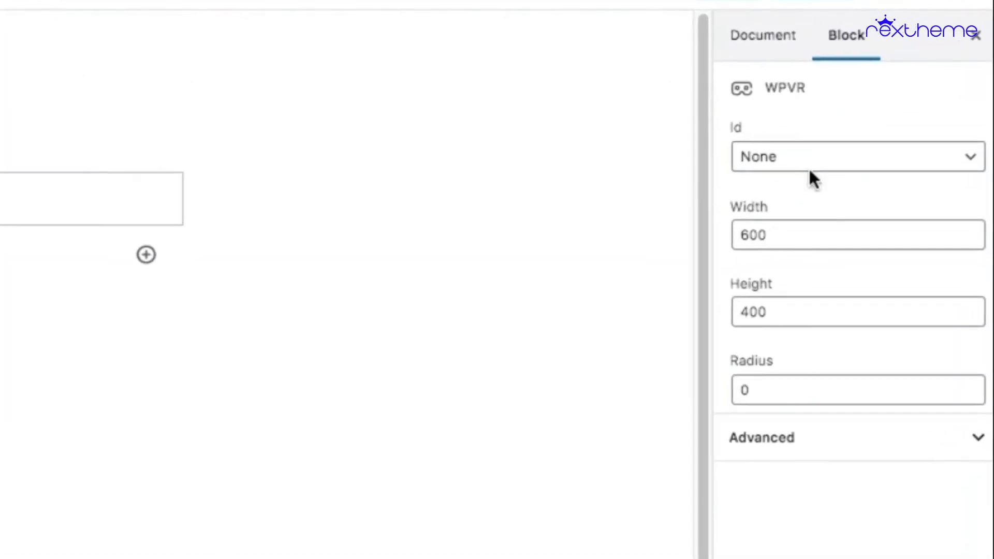
left_click(887, 101)
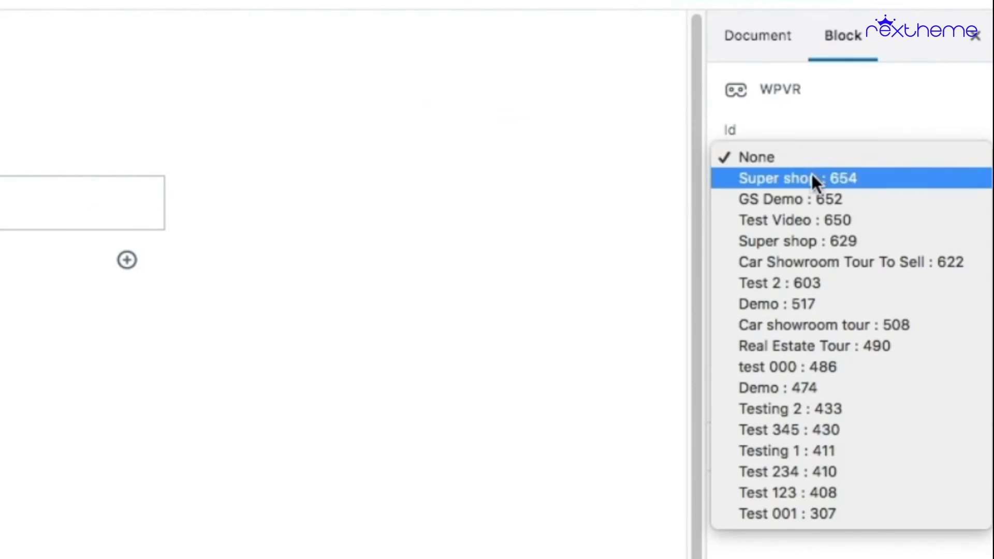
left_click(796, 182)
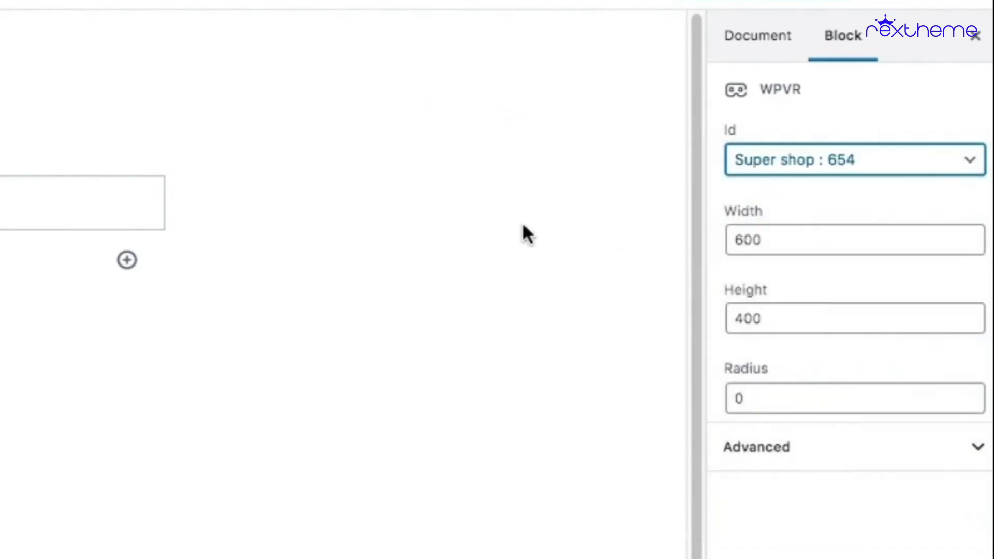
left_click(865, 11)
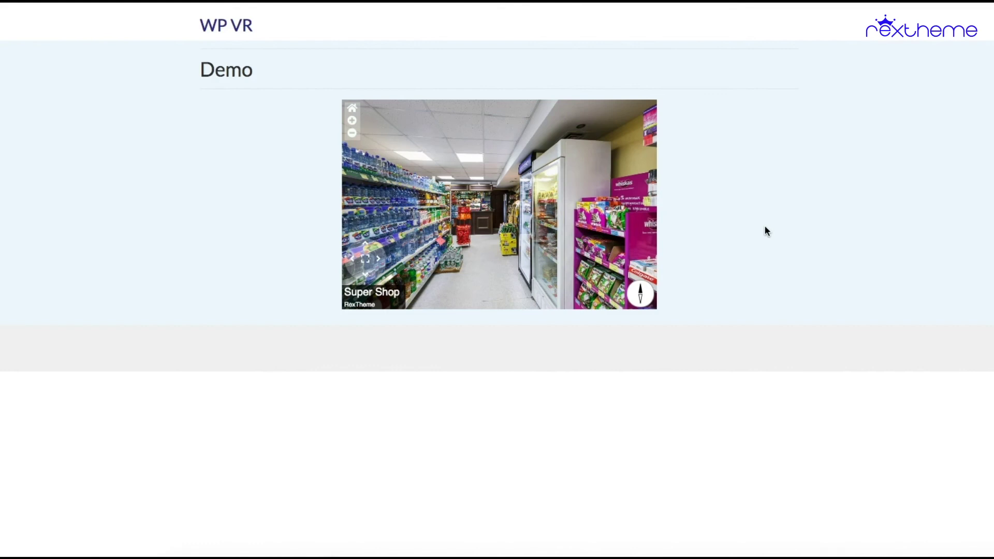
On the live Demo page, add Noodles (10.00) to the cart from the noodle hotspot popup
left_click_drag(434, 205, 533, 196)
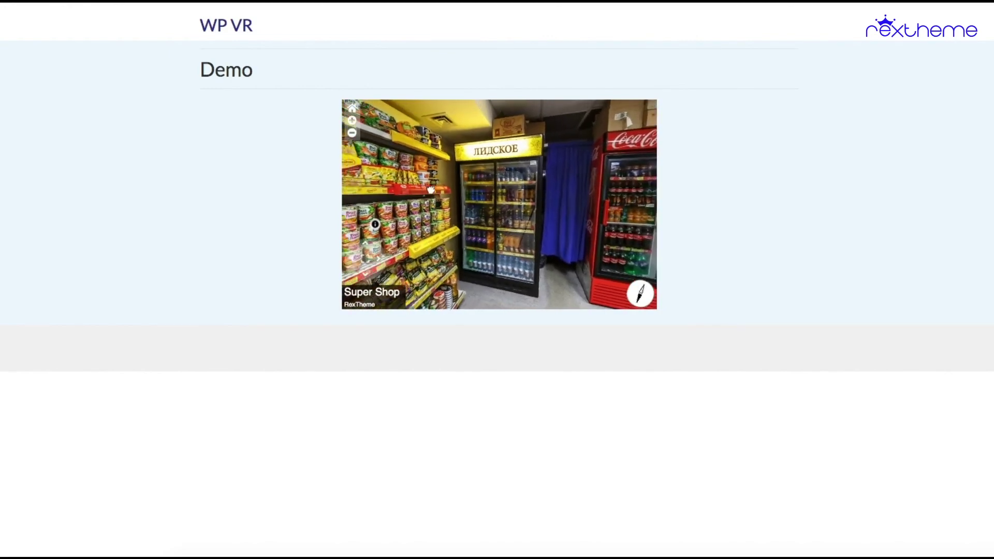
left_click_drag(430, 190, 513, 236)
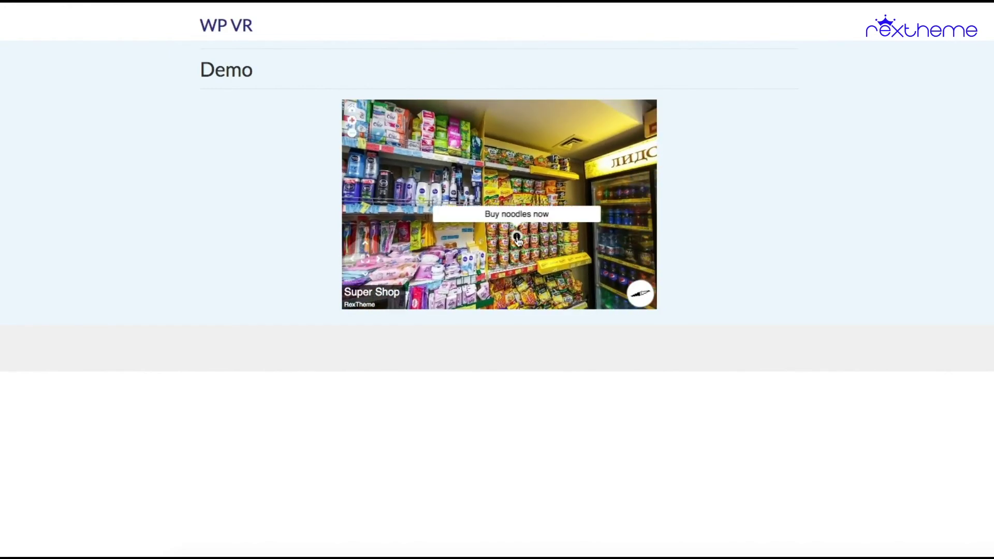
left_click(517, 238)
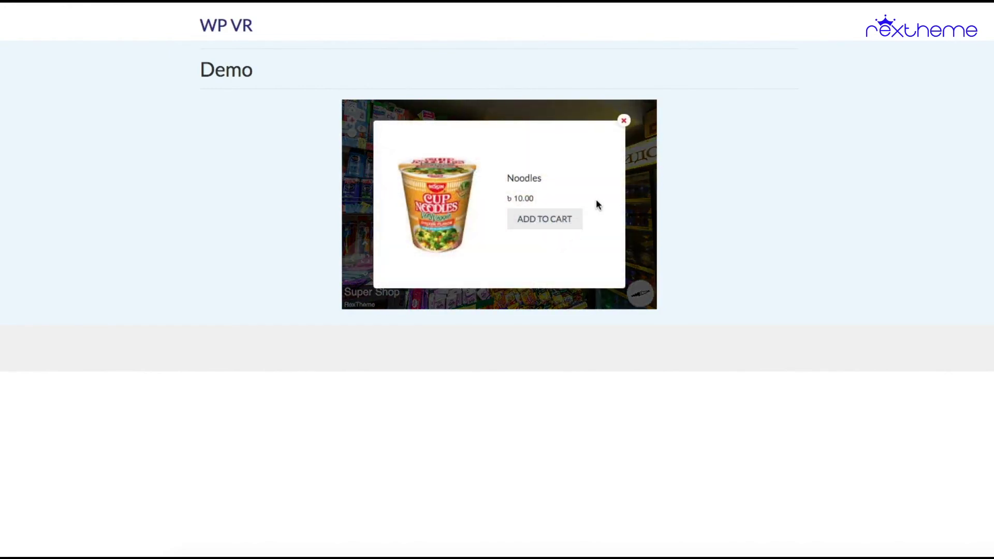
left_click(565, 223)
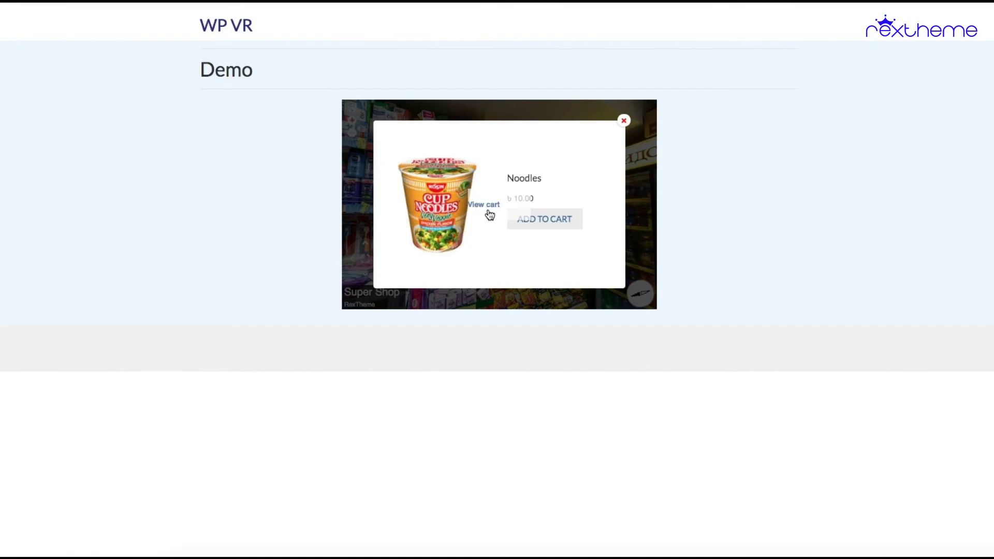
Close the Noodles popup and turn the tour toward the drinks fridges
left_click(625, 124)
left_click_drag(556, 170, 489, 171)
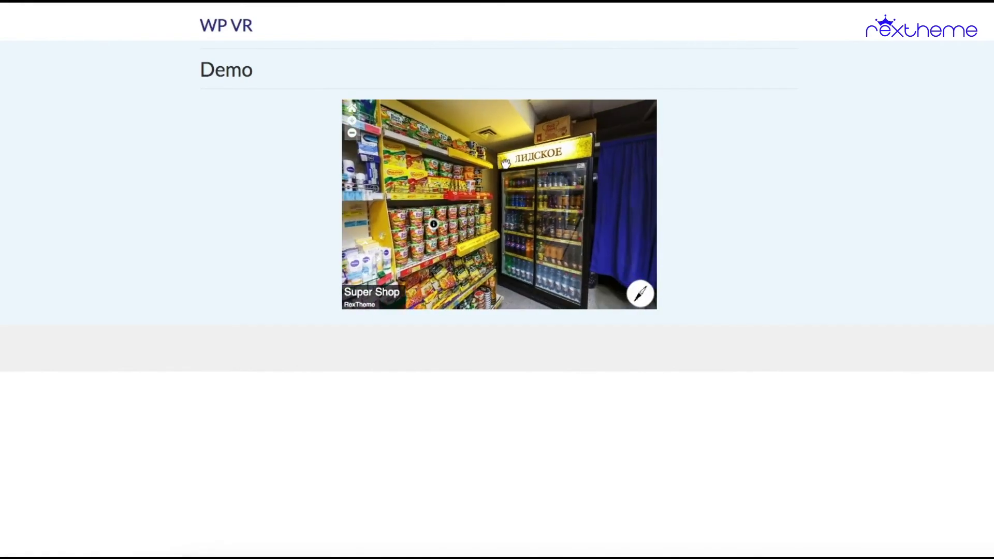
left_click_drag(561, 171, 432, 169)
left_click_drag(537, 171, 405, 172)
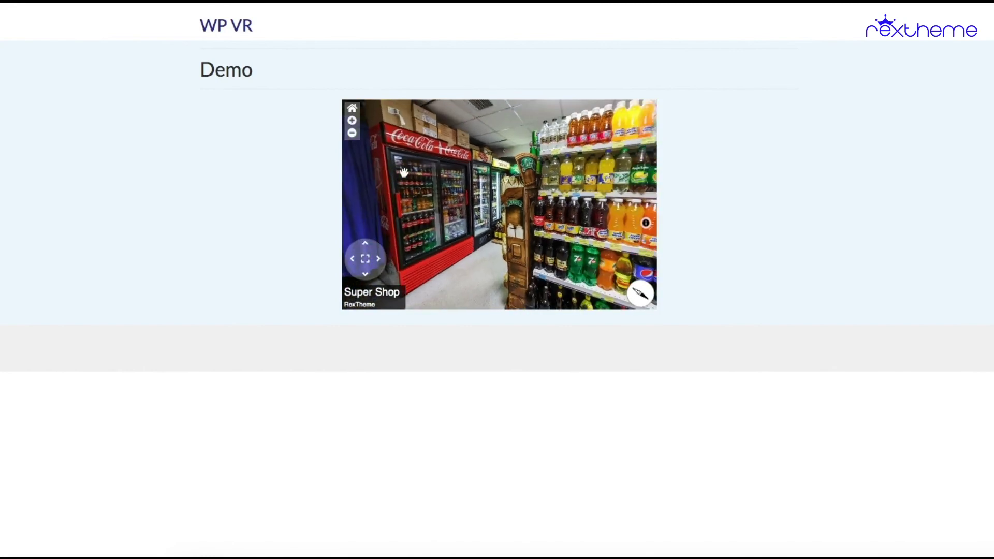
left_click_drag(550, 175, 454, 179)
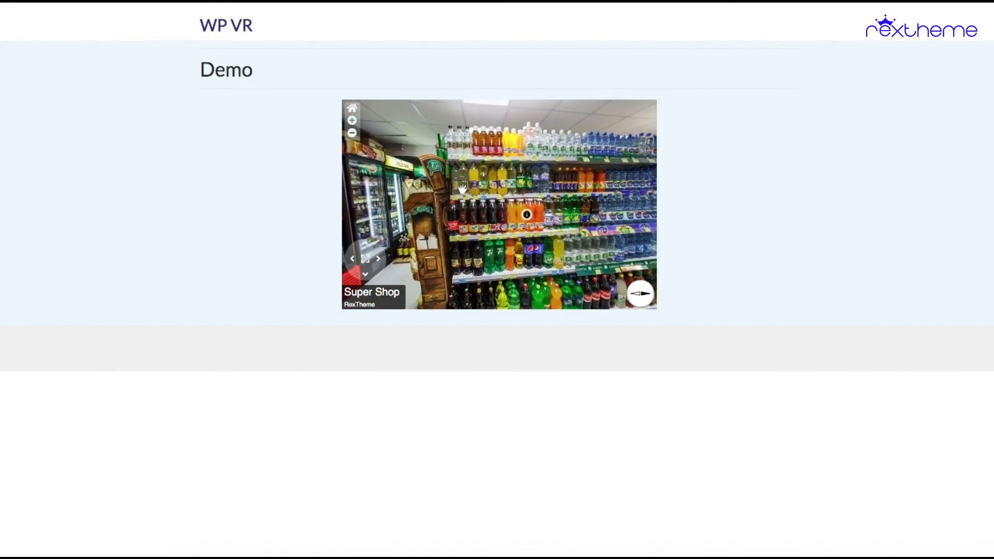
View the soda hotspot's 'Soda - Mango or Orange' popup (6.00–8.00), then close it
left_click_drag(489, 192, 436, 186)
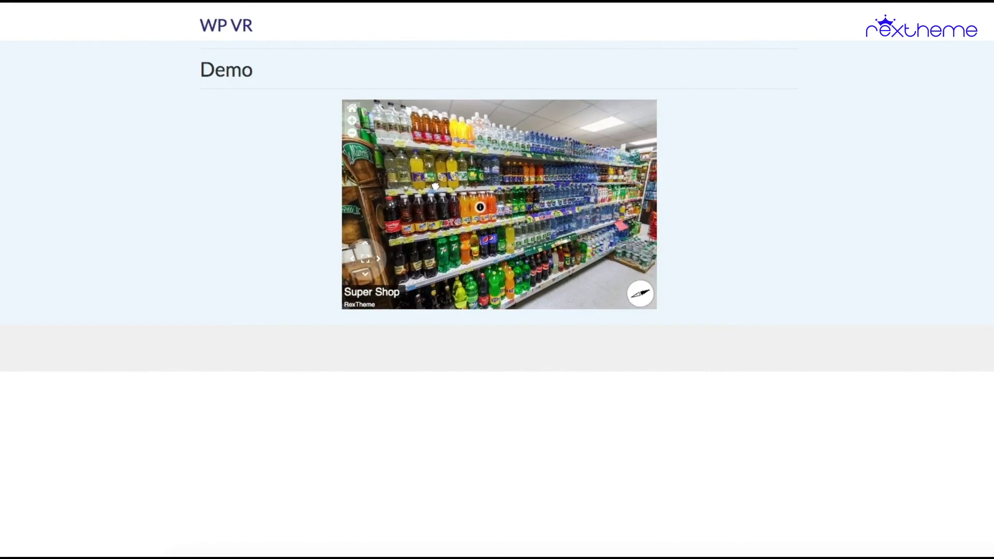
left_click(481, 209)
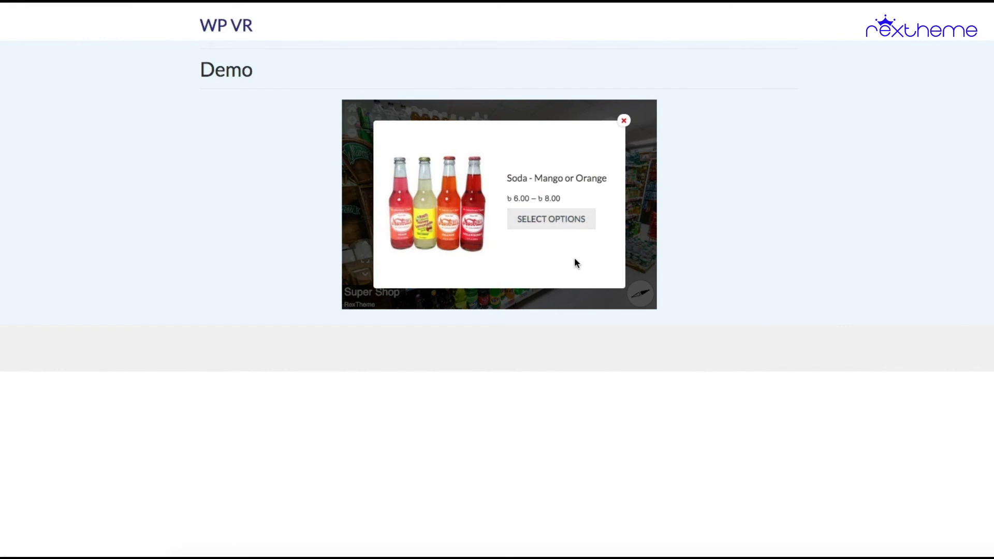
left_click(624, 121)
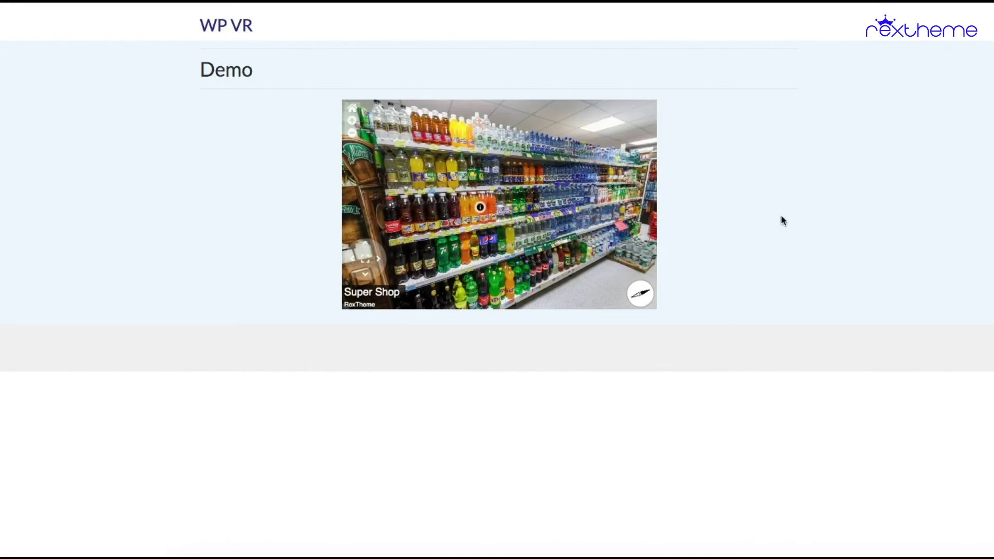